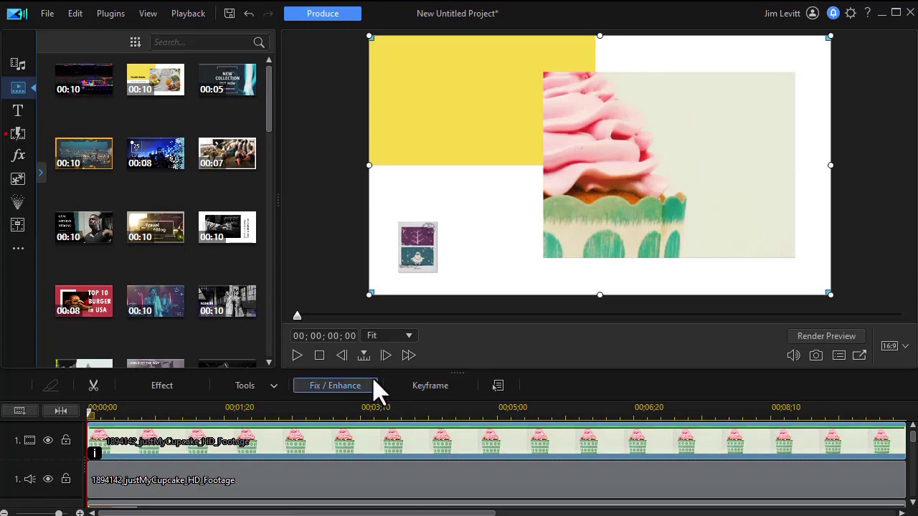
- Play the intro preview, return to 00;00;01;19 and select the small postcard sticker
left_click(296, 355)
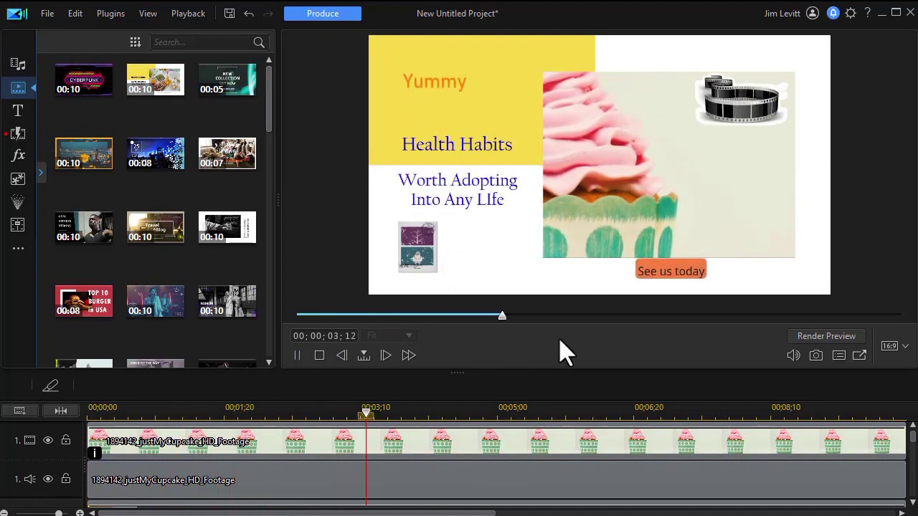
left_click(298, 354)
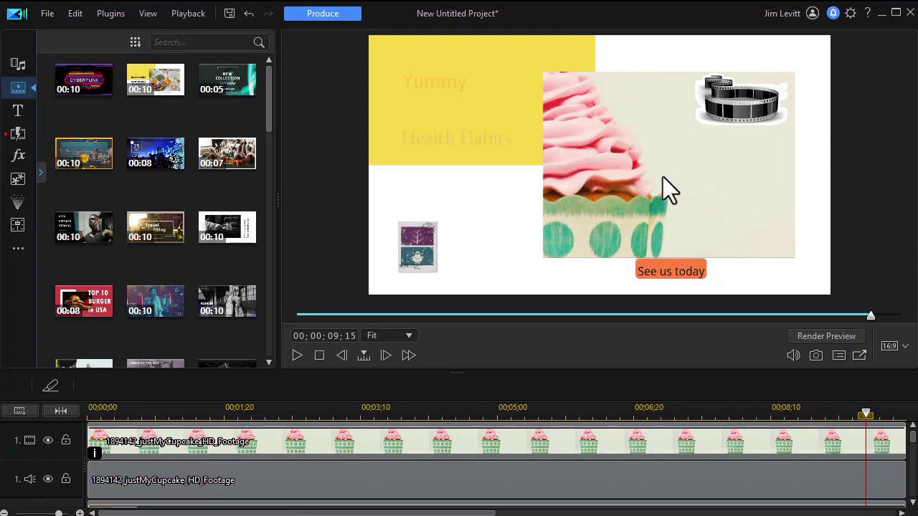
left_click(395, 315)
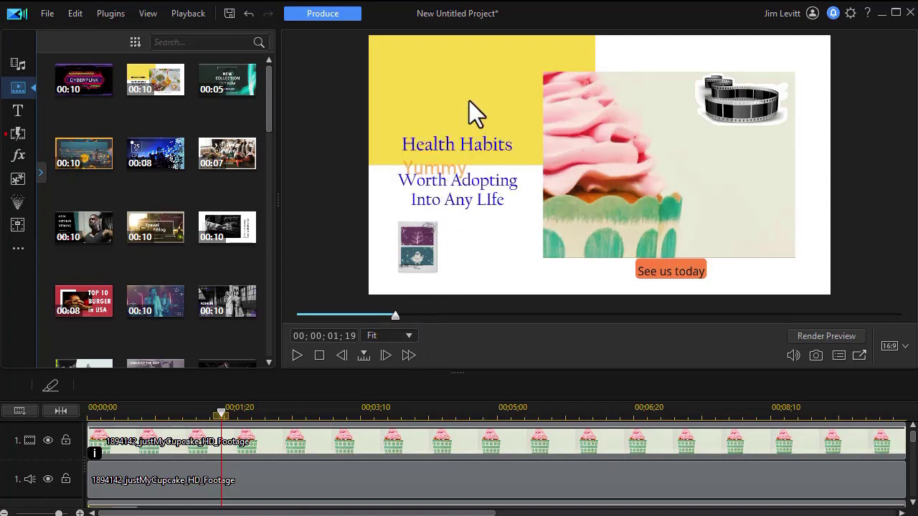
left_click(433, 226)
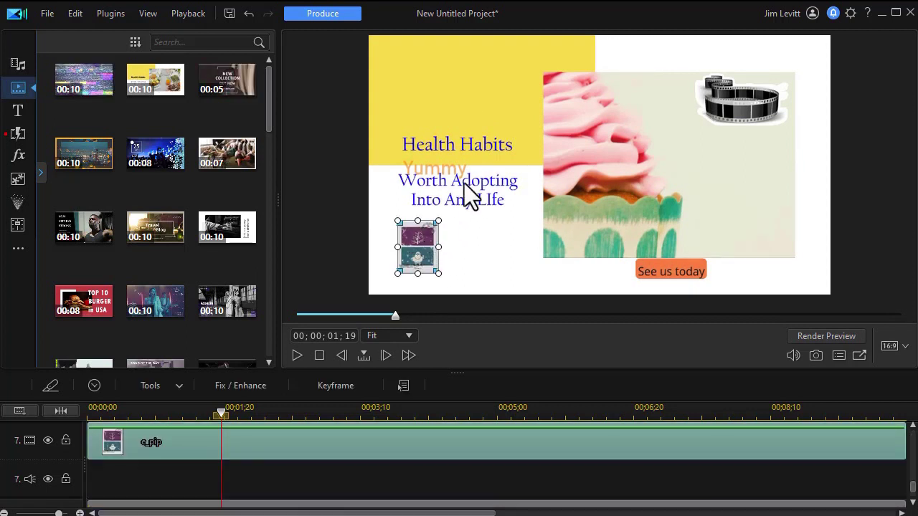
- Enlarge the postcard sticker around its centre until it overlaps the 'Worth Adopting' text
left_click_drag(438, 221, 466, 184)
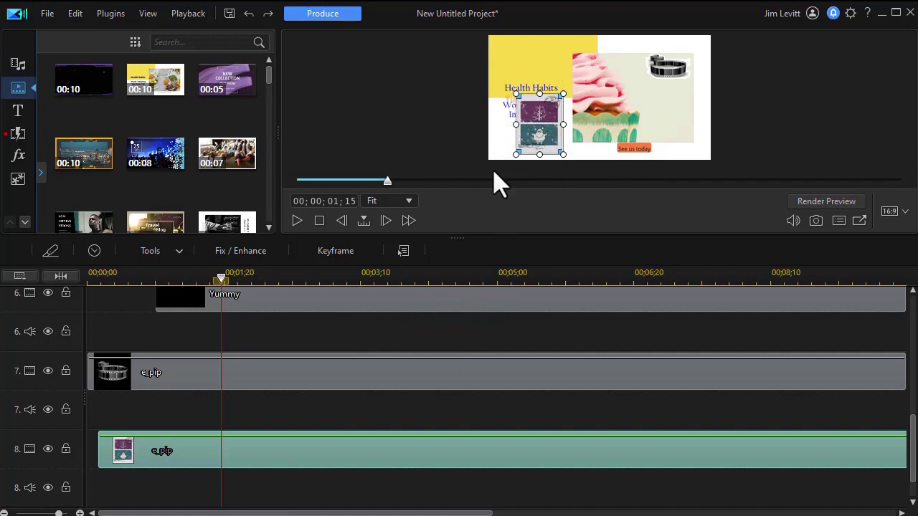
left_click_drag(912, 448, 911, 335)
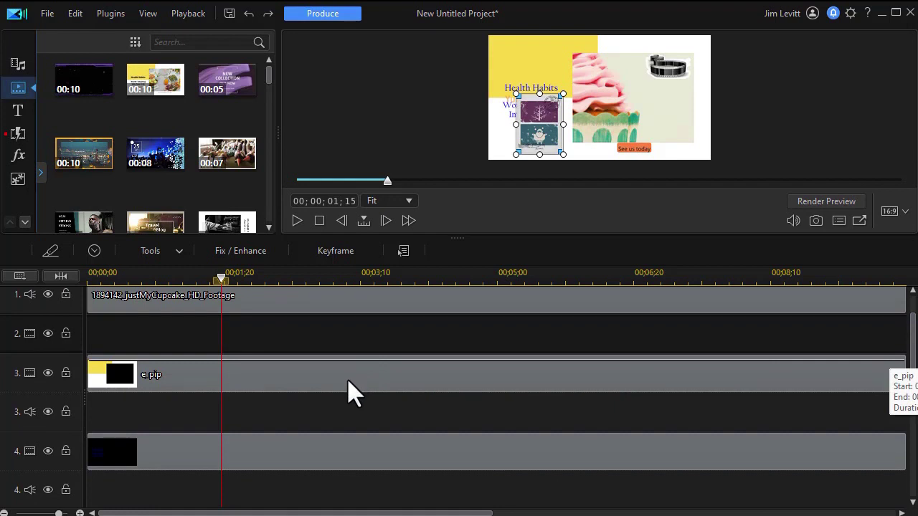
- Add Tracks: insert one video track Above Track 4 with the audio track count set to 0
right_click(324, 415)
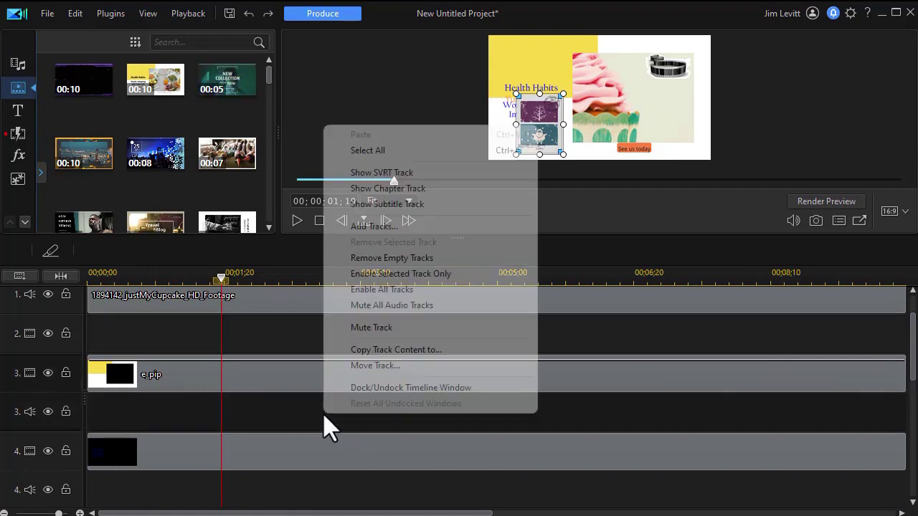
left_click(391, 226)
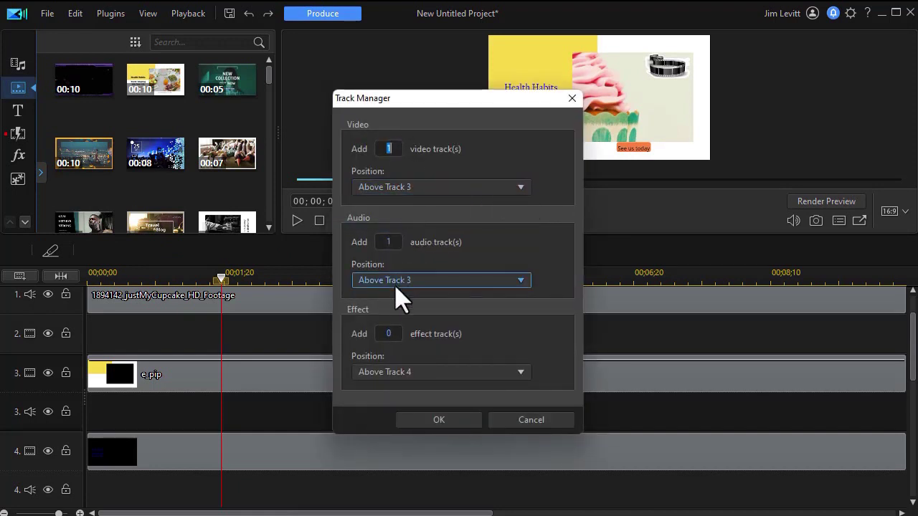
left_click(521, 189)
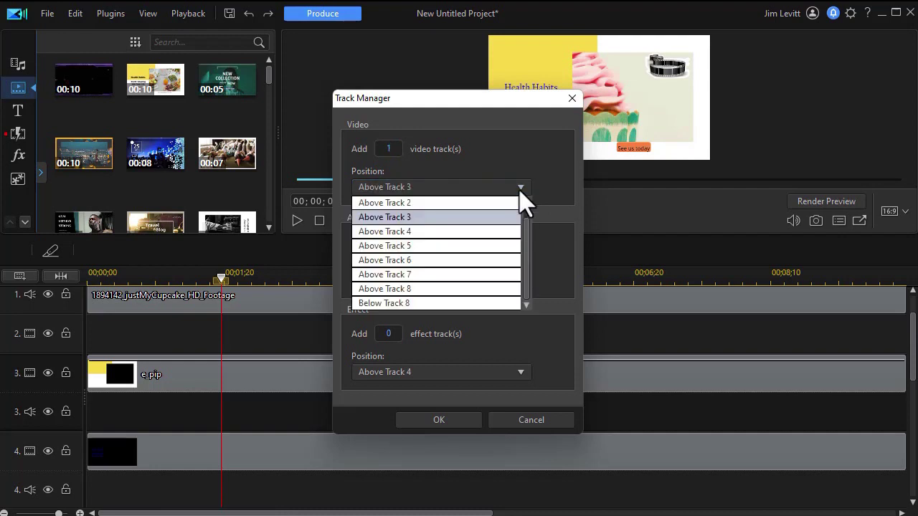
left_click(469, 232)
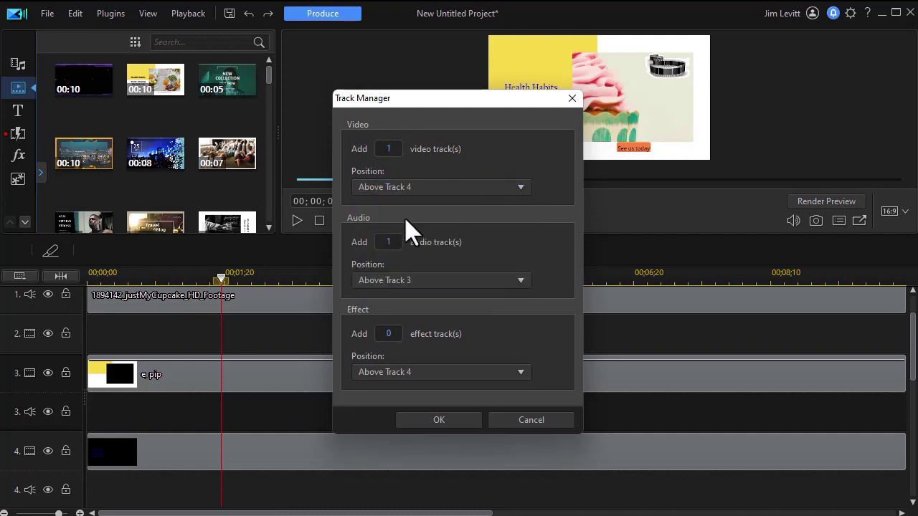
left_click_drag(394, 241, 365, 241)
type("0")
left_click(439, 420)
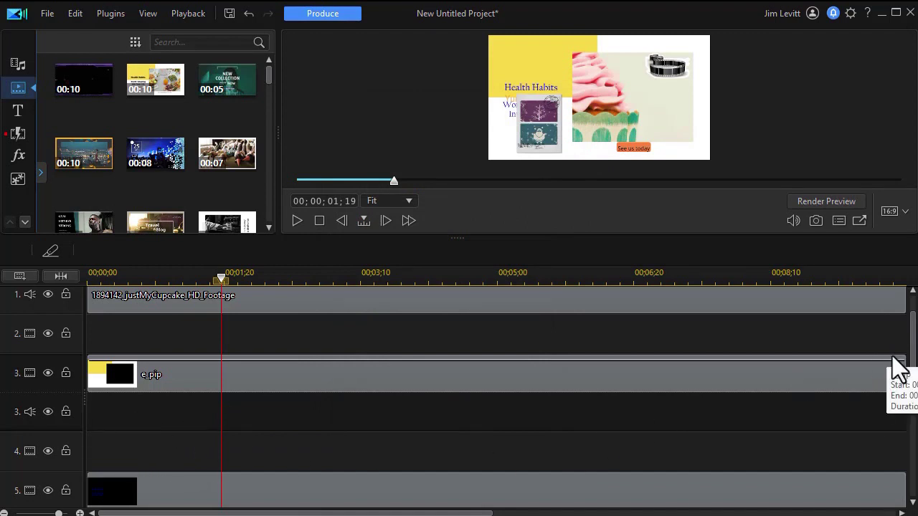
- Move the e_pip postcard clip from track 9 to track 4 at 00;00;00;00 and enlarge the preview
left_click_drag(913, 366, 688, 467)
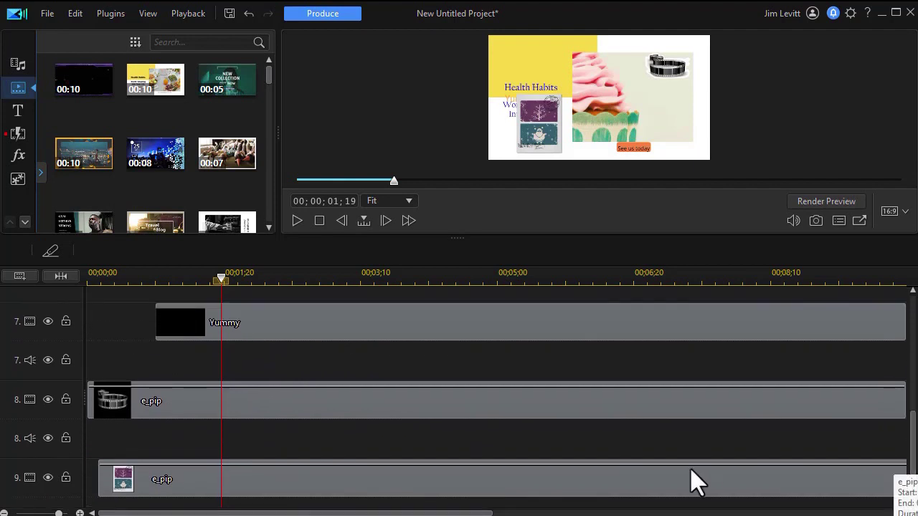
left_click(380, 473)
left_click_drag(380, 474, 358, 374)
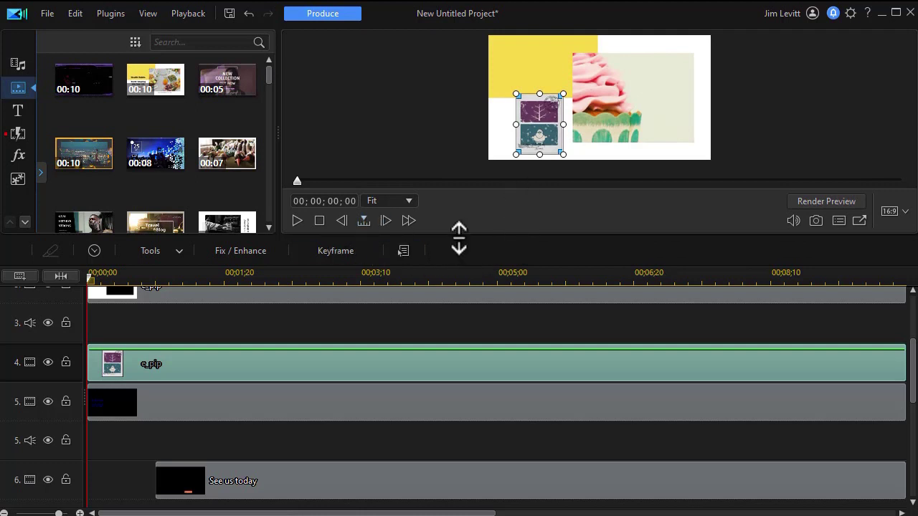
left_click_drag(459, 238, 477, 342)
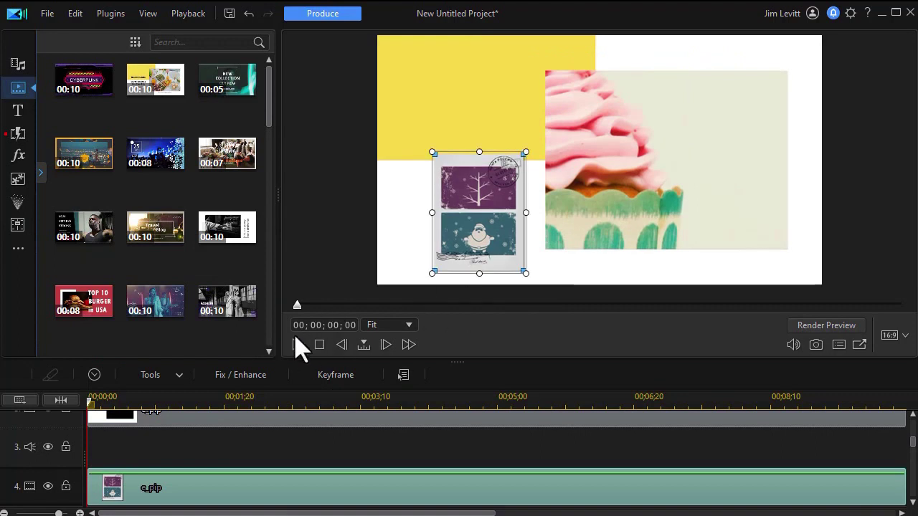
- Play to 00;00;04;13 to check the text over the sticker, then open the Yummy title on track 7
left_click(296, 345)
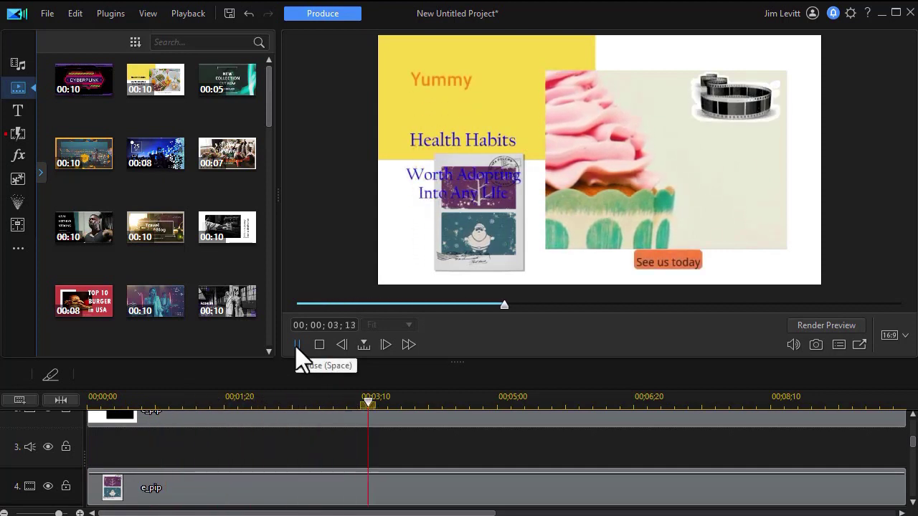
left_click(297, 345)
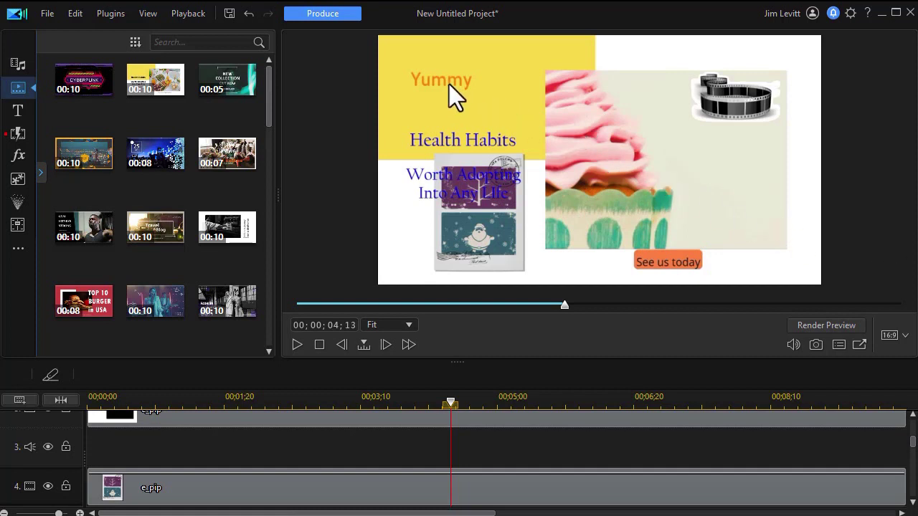
scroll(815, 436, "down", 3)
left_click(815, 437)
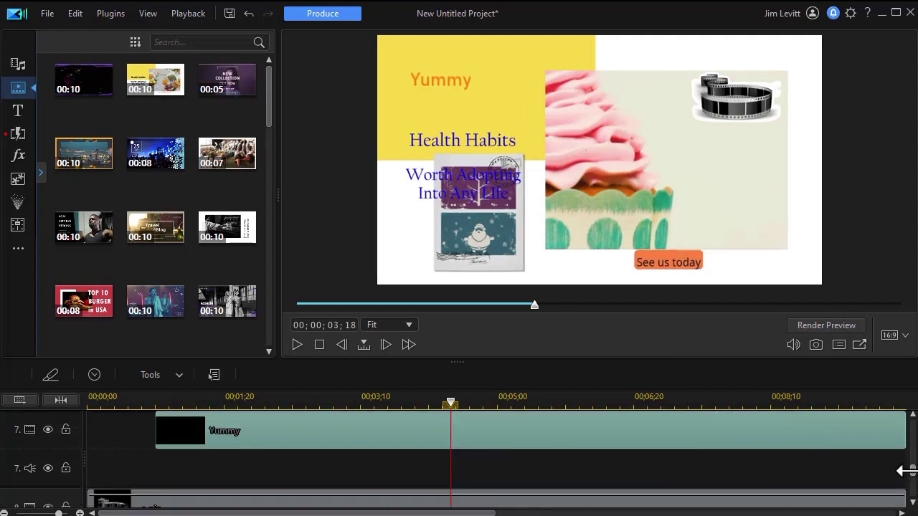
scroll(901, 470, "up", 2)
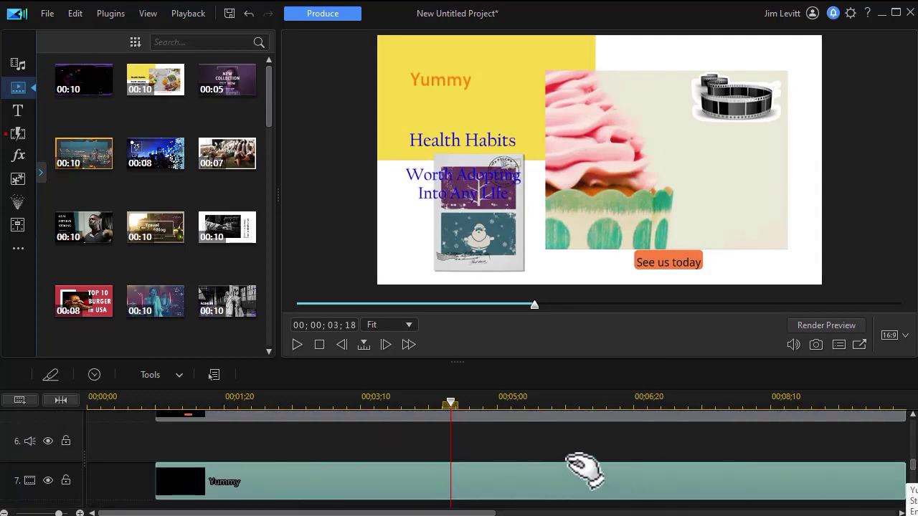
scroll(523, 493, "down", 1)
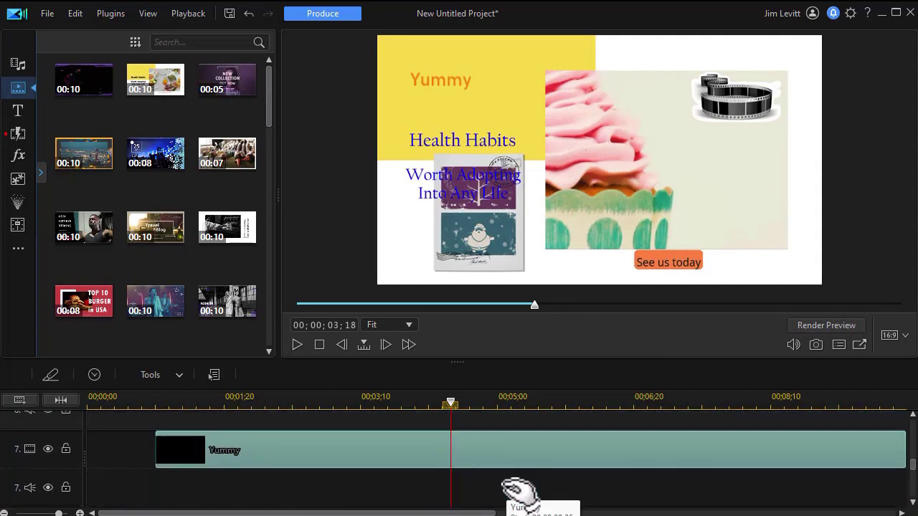
double_click(473, 453)
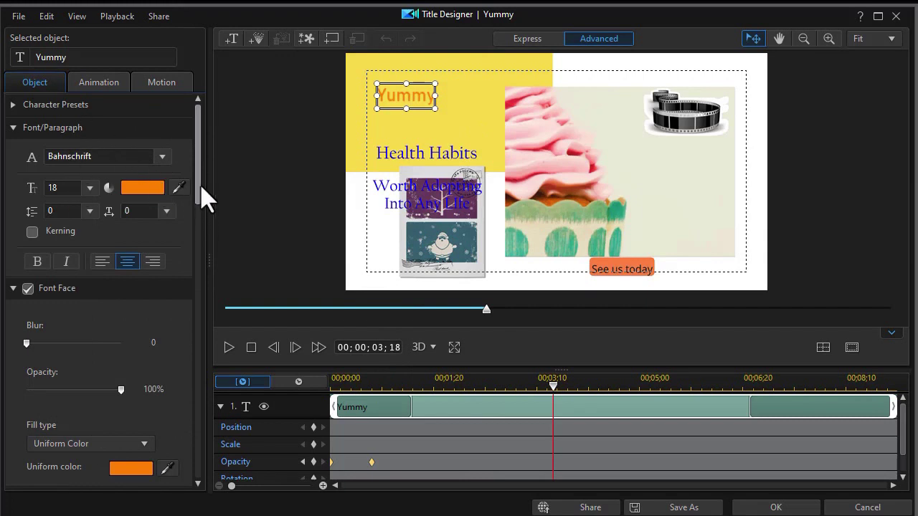
- Switch the Yummy title's fill to Gradient Color with an orange (FF8000) starting stop
left_click_drag(195, 188, 199, 242)
left_click(143, 286)
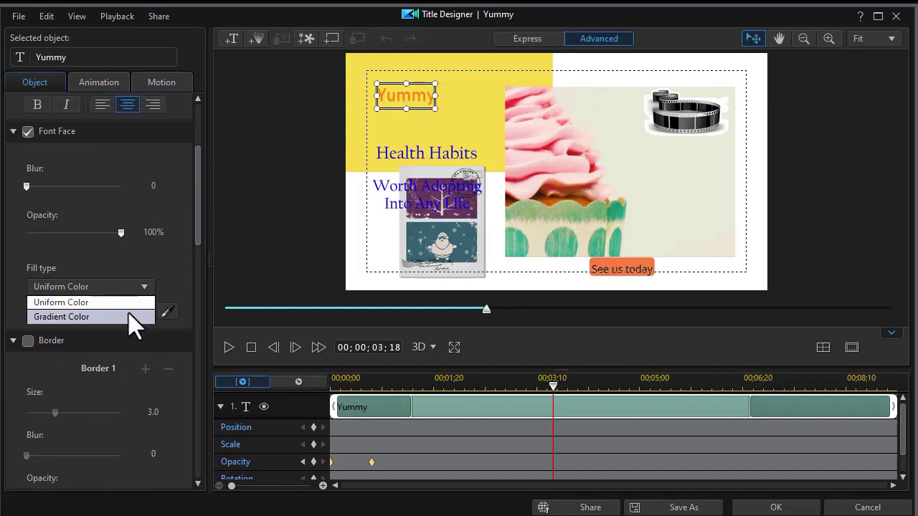
left_click(127, 318)
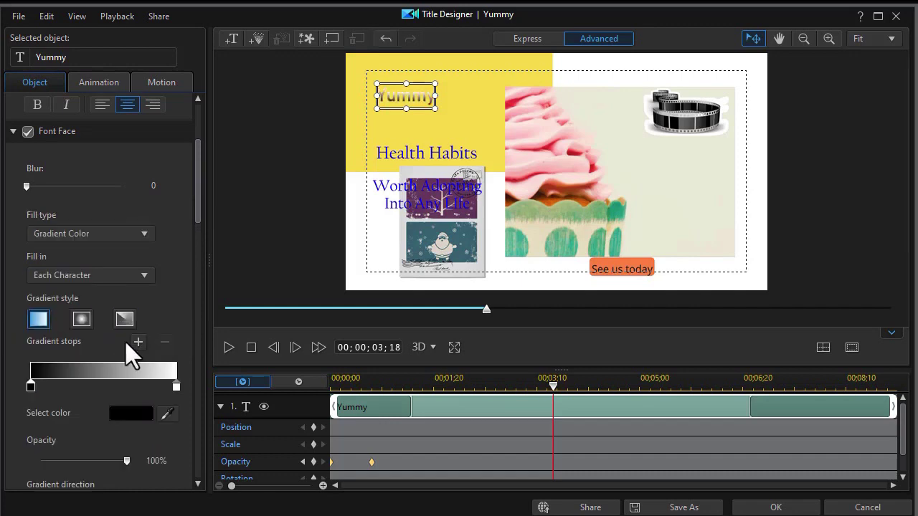
left_click(31, 388)
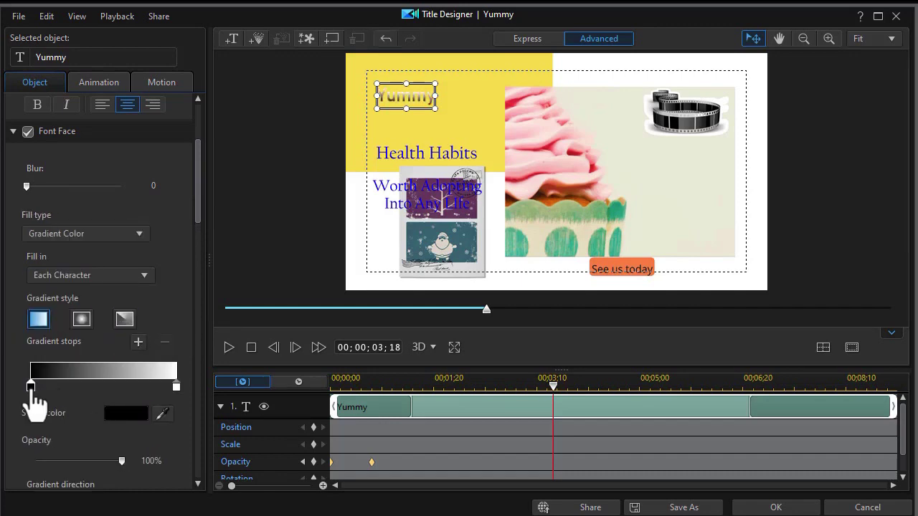
left_click(126, 420)
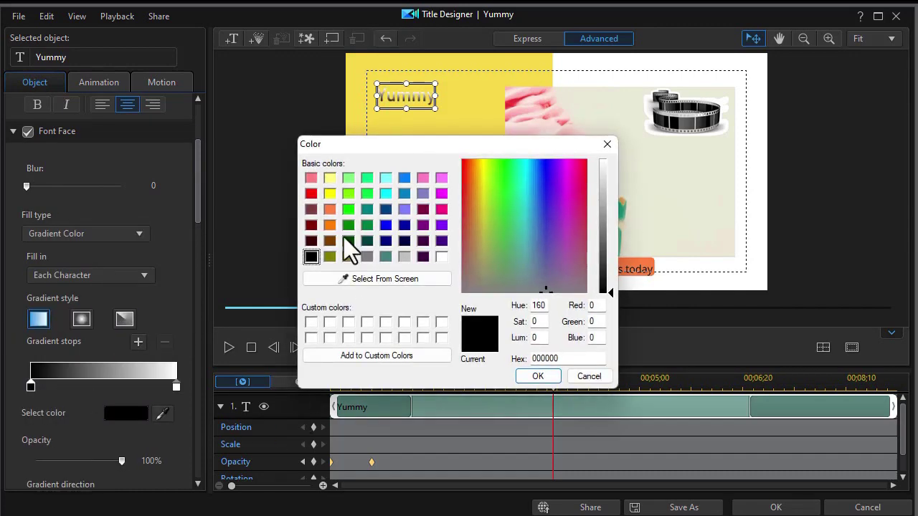
left_click(329, 225)
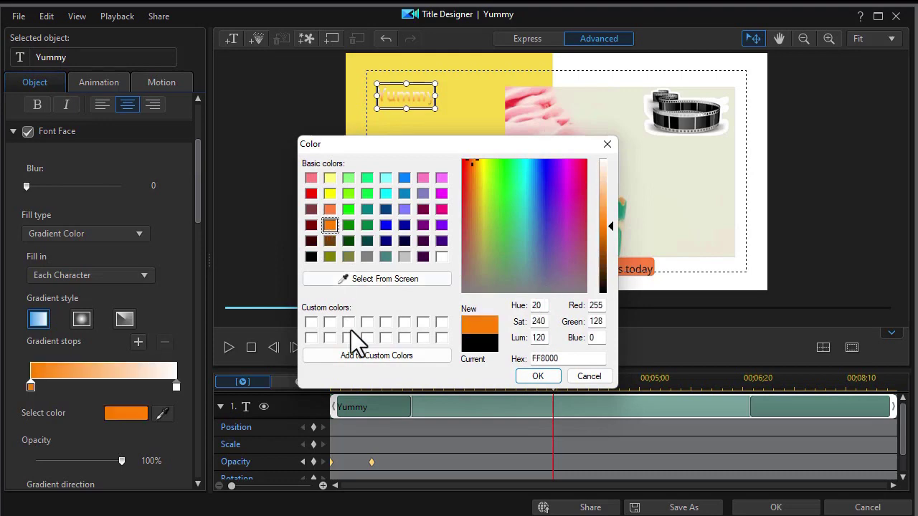
left_click(537, 377)
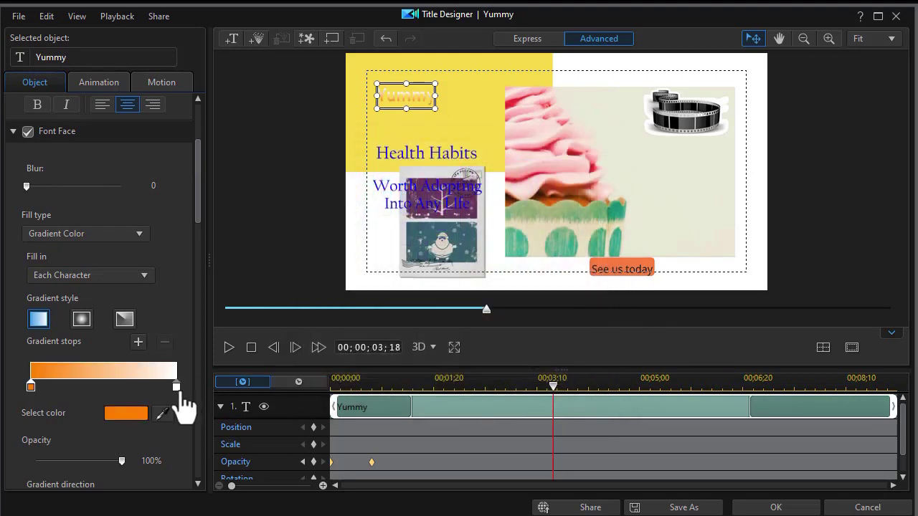
- Set the gradient's ending stop to magenta (FF00FF)
left_click(176, 388)
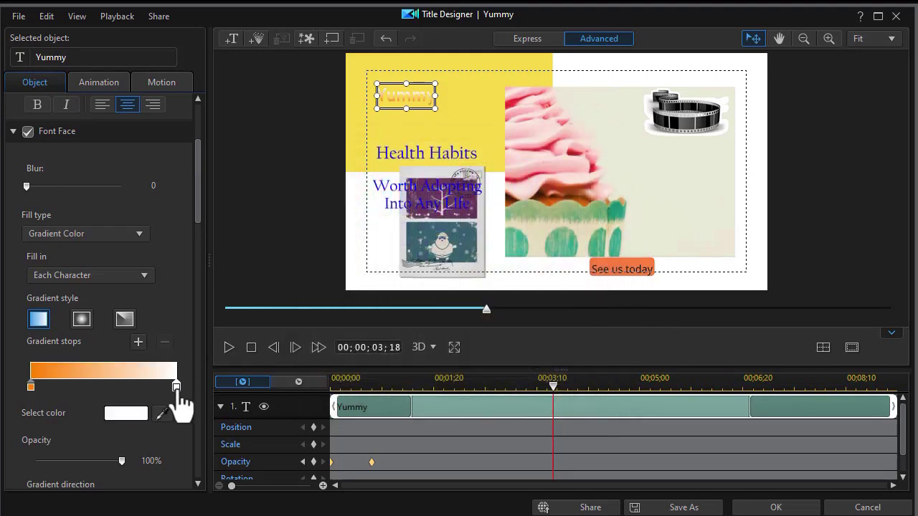
left_click(131, 414)
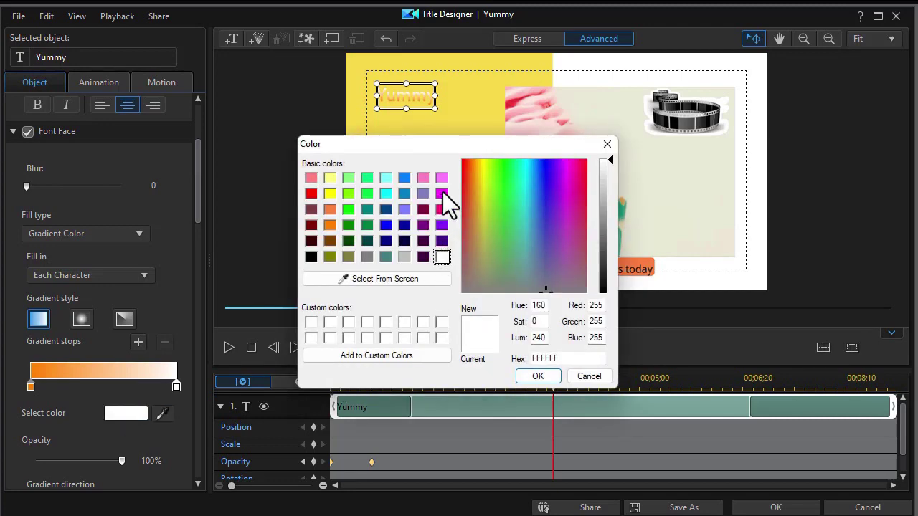
left_click(442, 193)
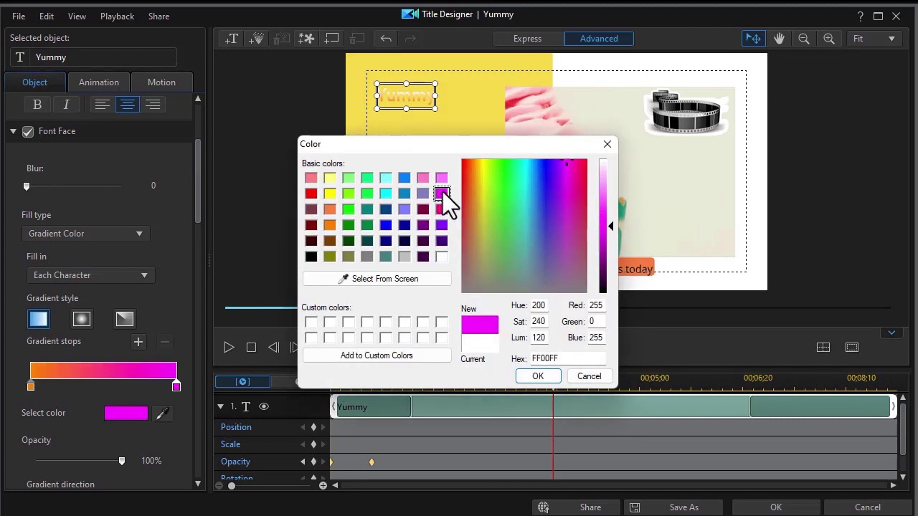
left_click(538, 376)
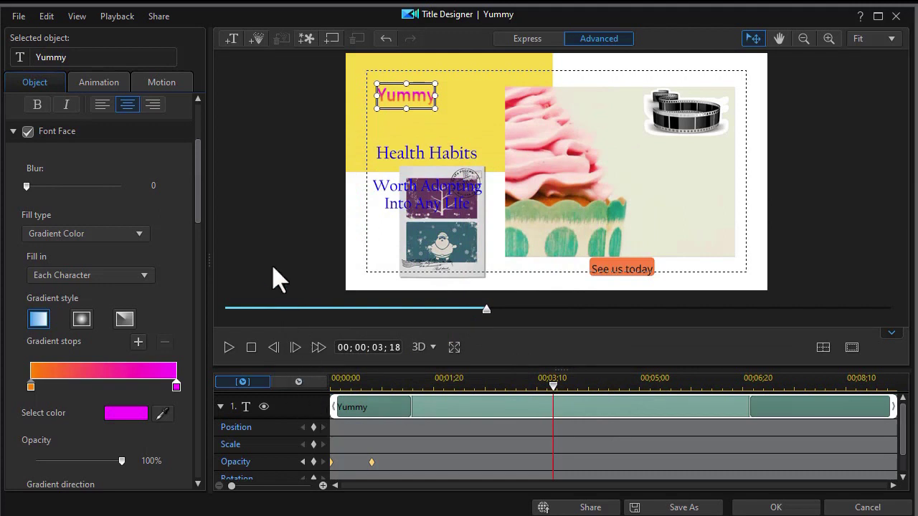
left_click(98, 83)
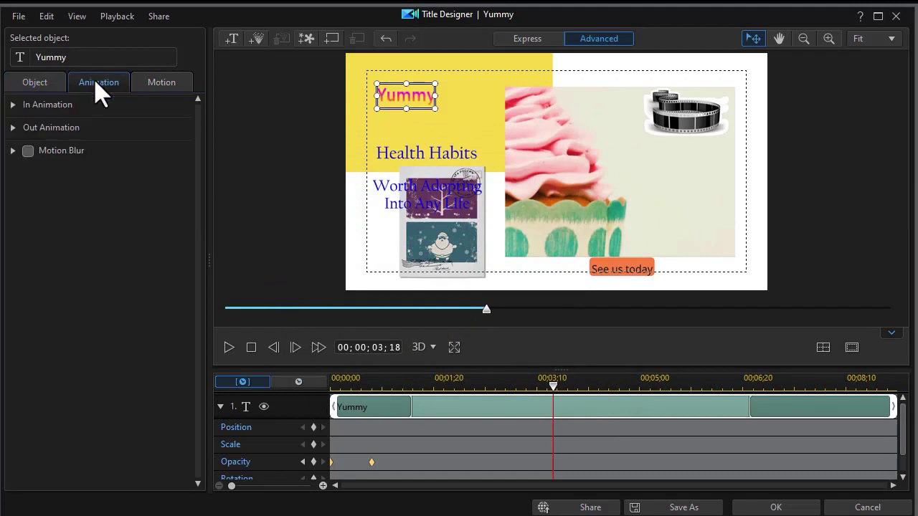
- Apply the Amplify Horizontal In Animation to the Yummy title and return to the Object tab
left_click(13, 105)
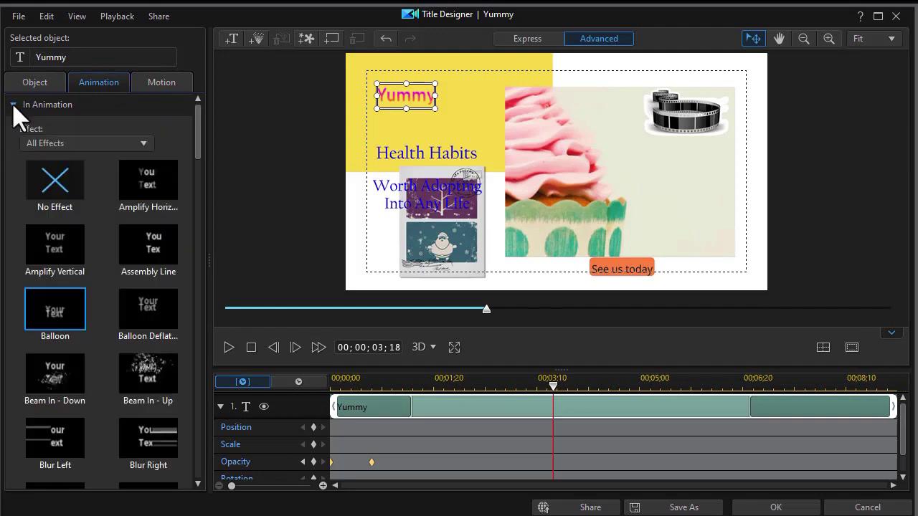
left_click(156, 190)
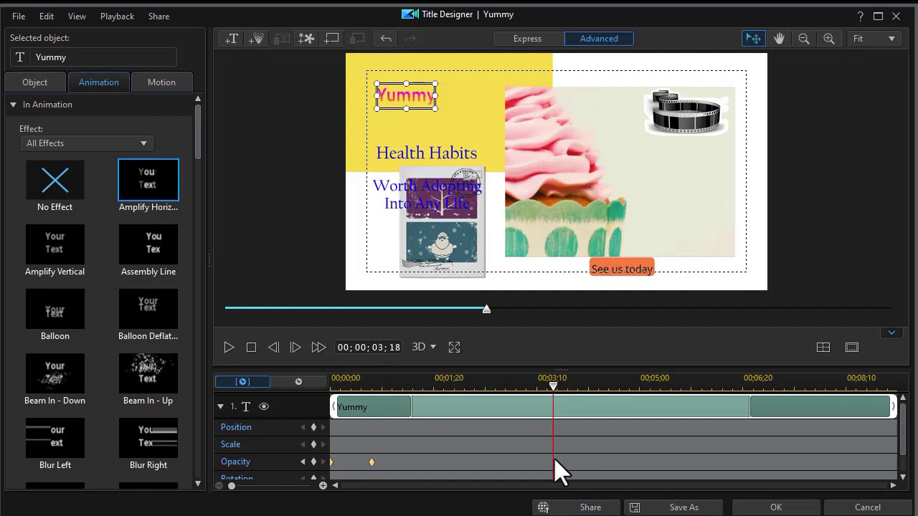
left_click(39, 83)
left_click_drag(199, 210, 192, 497)
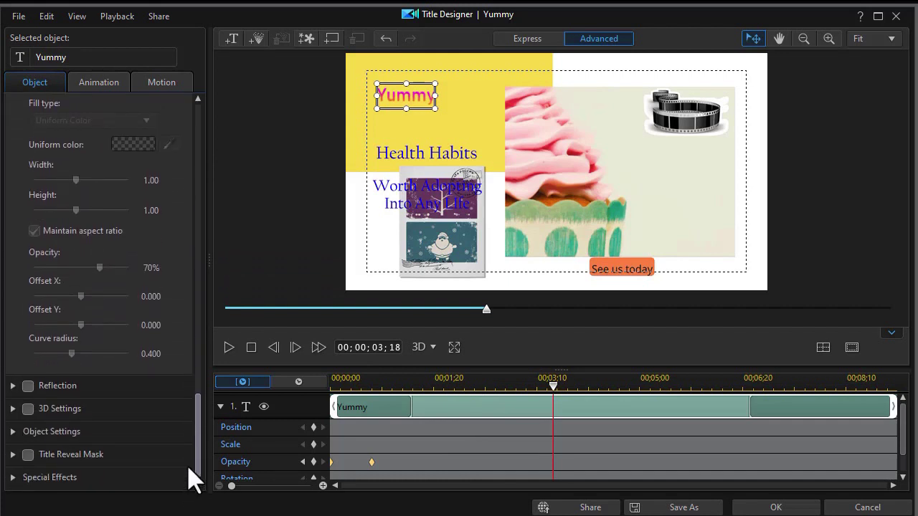
- Apply the Fire special effect to the Yummy title, accept the reset prompt, and close Title Designer
left_click(28, 454)
left_click(13, 477)
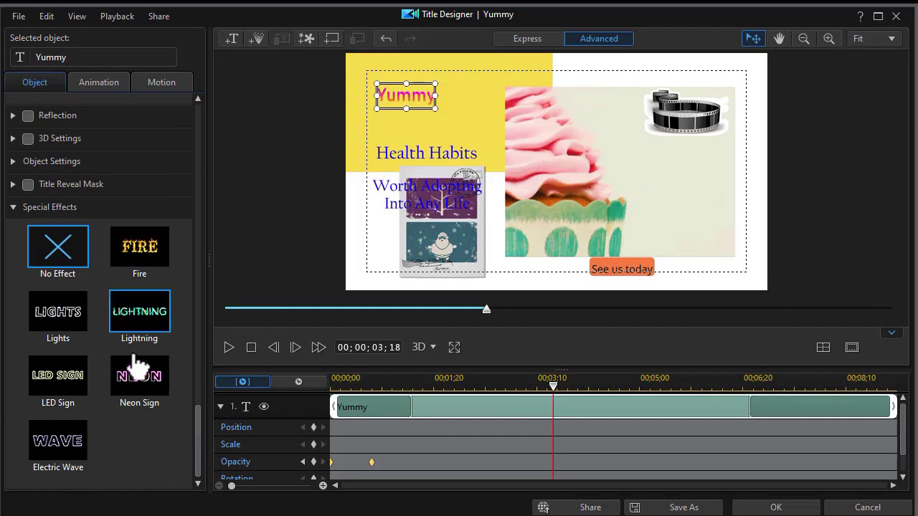
left_click(146, 264)
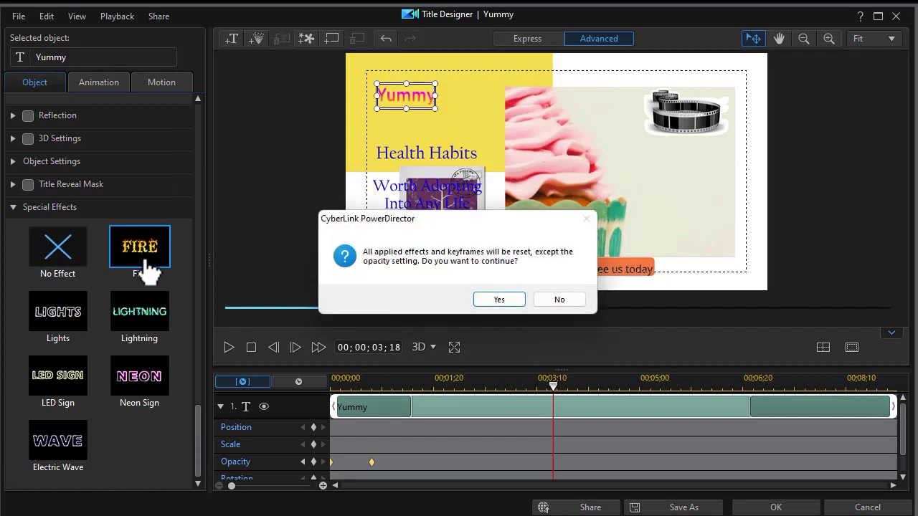
left_click(501, 302)
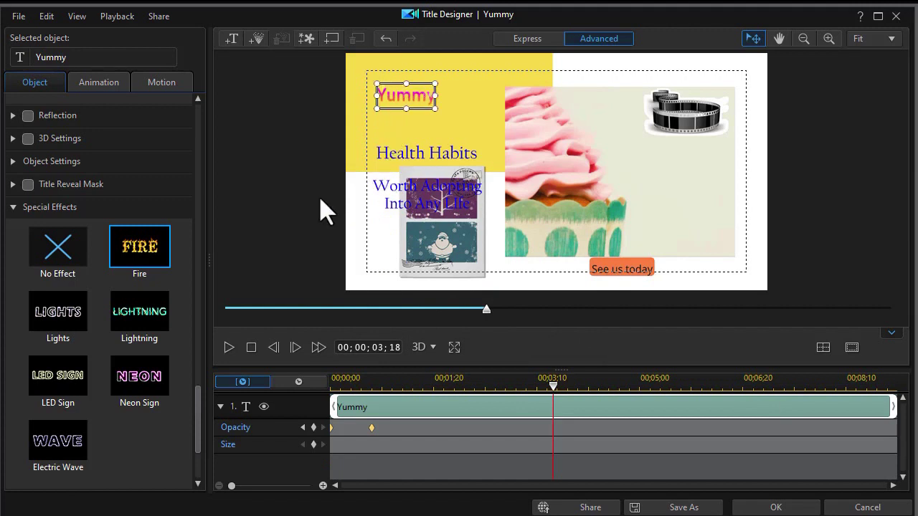
left_click(21, 208)
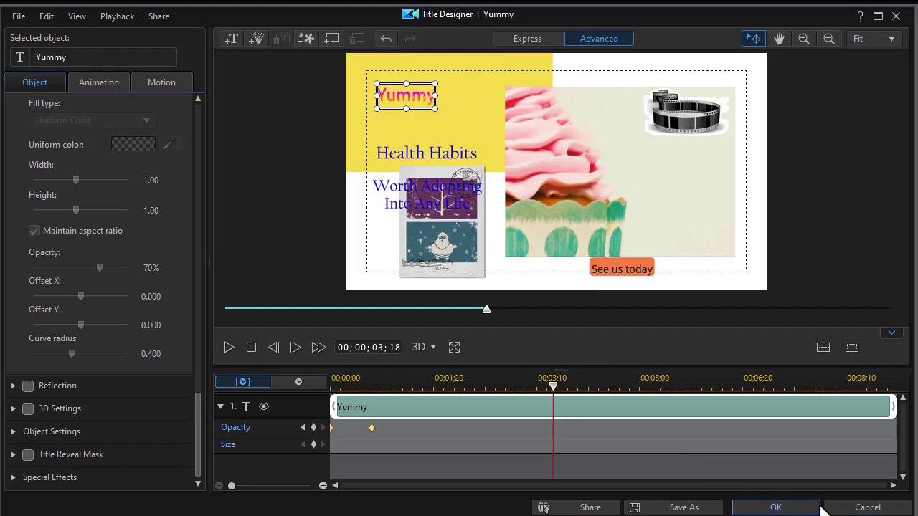
left_click(793, 508)
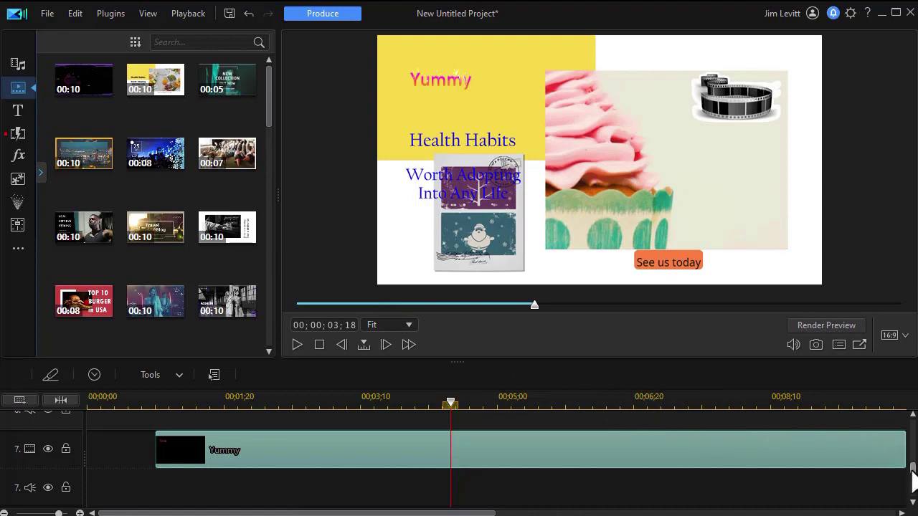
left_click_drag(912, 469, 913, 431)
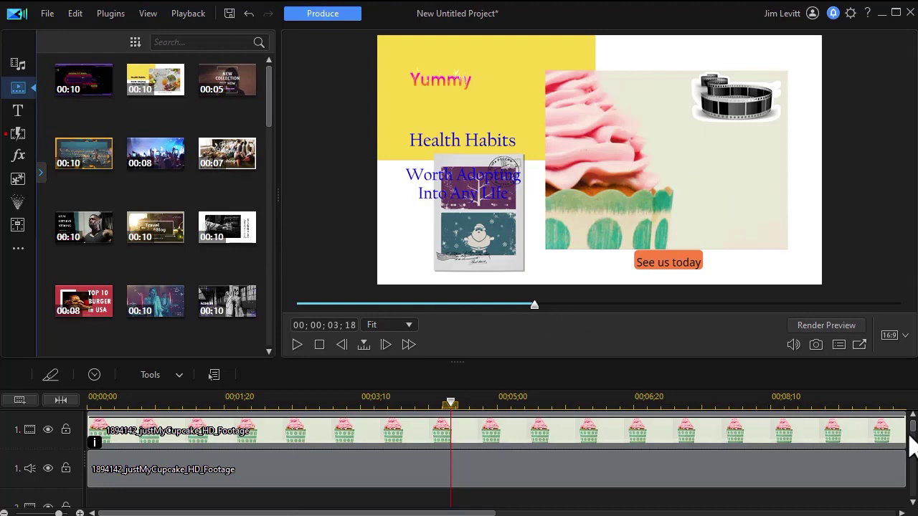
left_click_drag(912, 422, 900, 456)
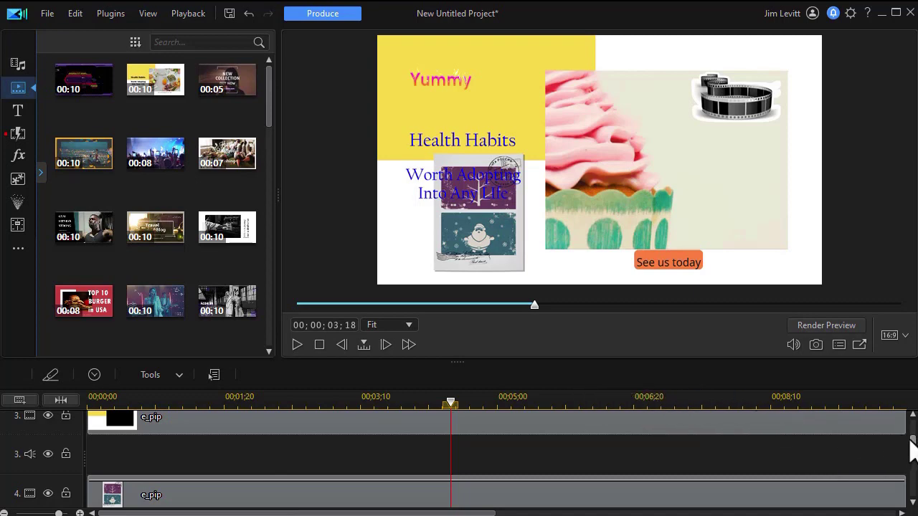
left_click_drag(911, 420, 906, 477)
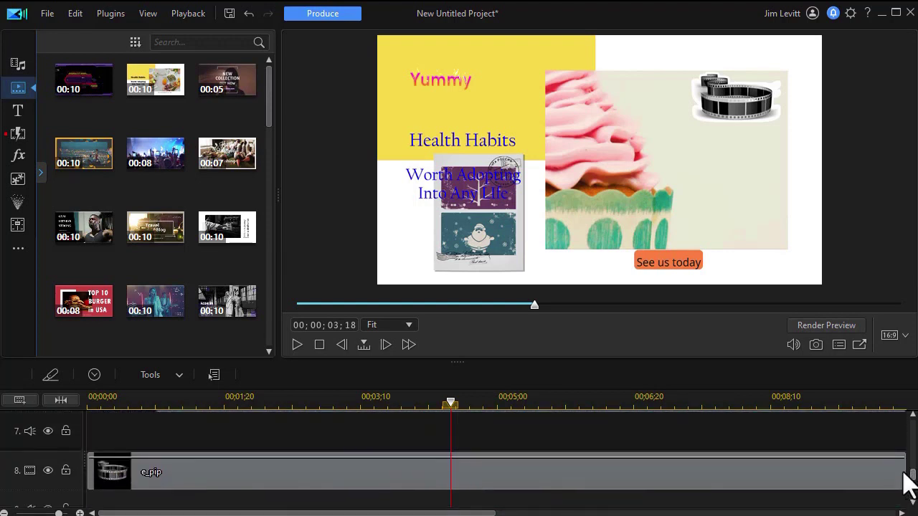